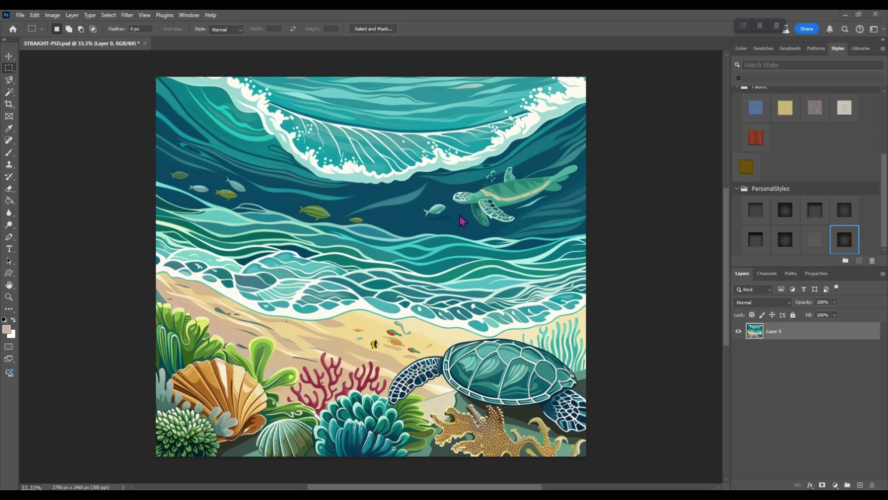
click(54, 16)
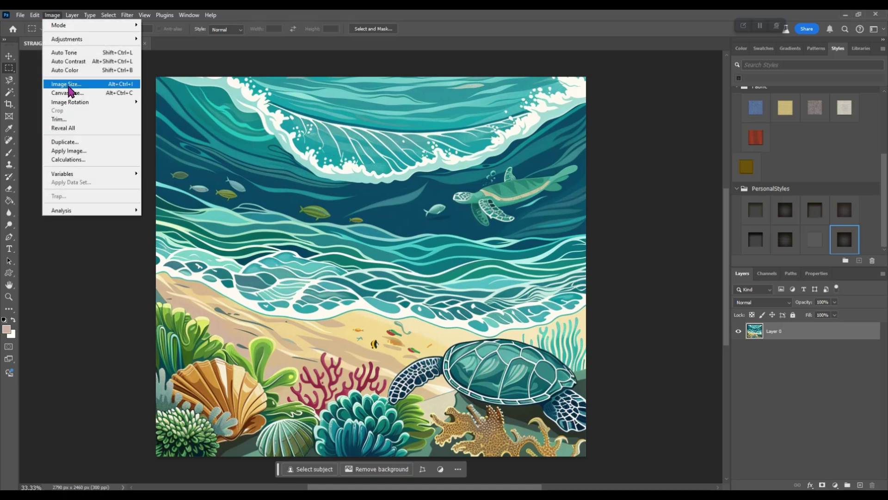
click(69, 85)
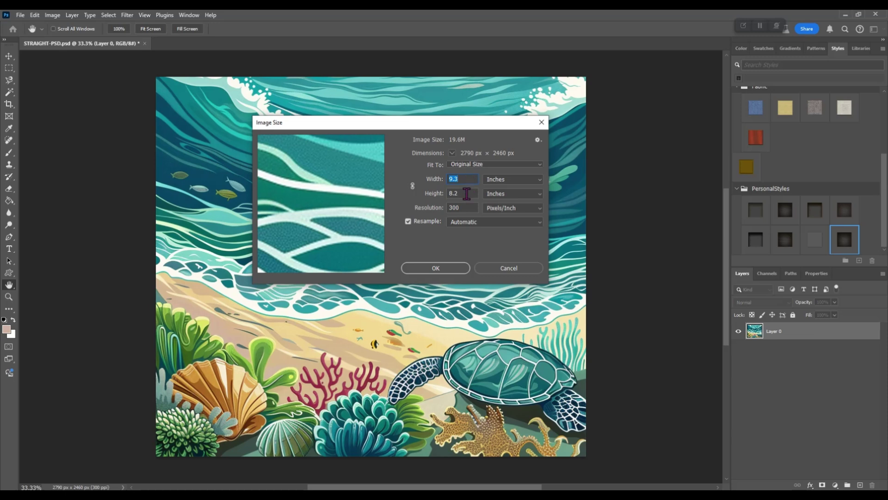
click(454, 268)
key(m)
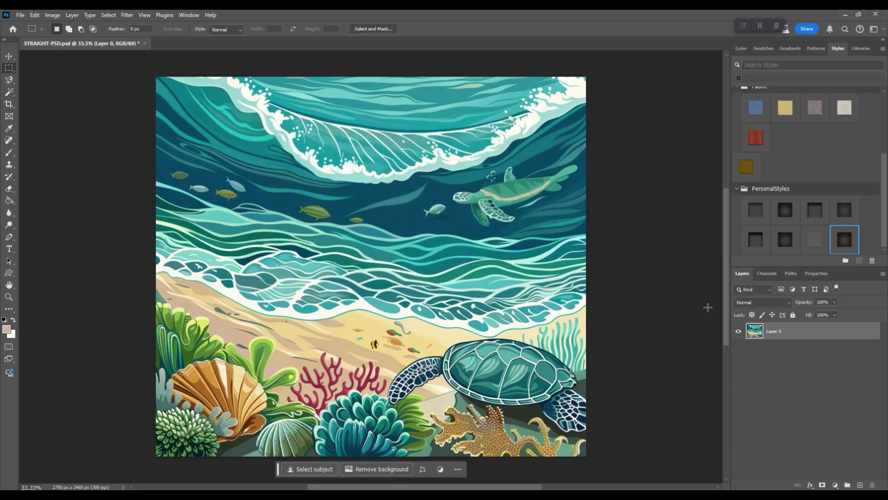
Step: Shift Layer 0 left by half the canvas and duplicate it as Layer 0 copy
click(9, 56)
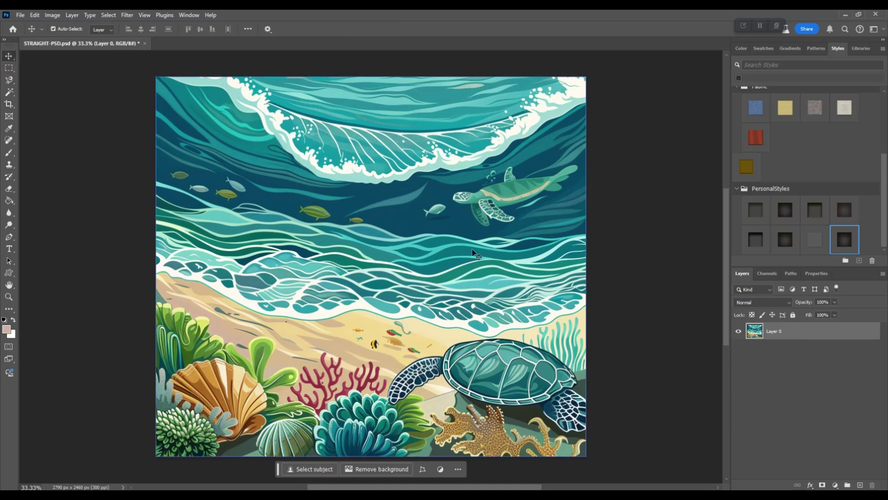
drag(502, 254, 287, 253)
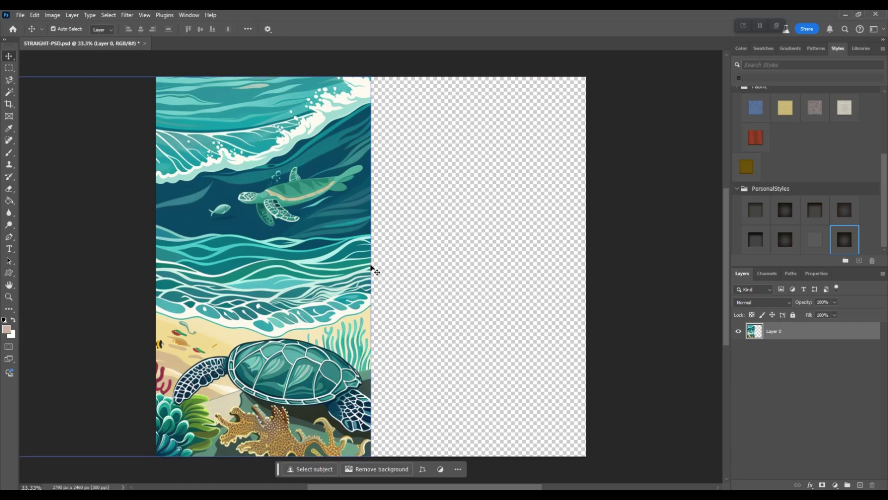
right_click(815, 332)
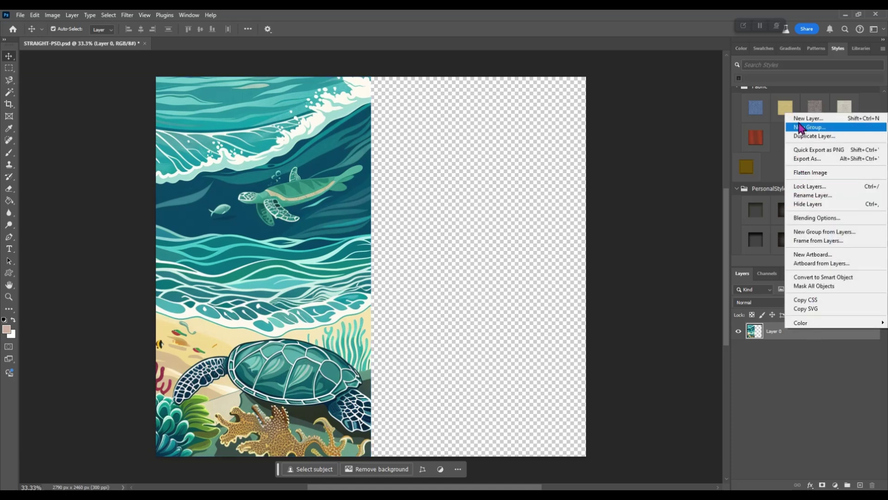
click(803, 136)
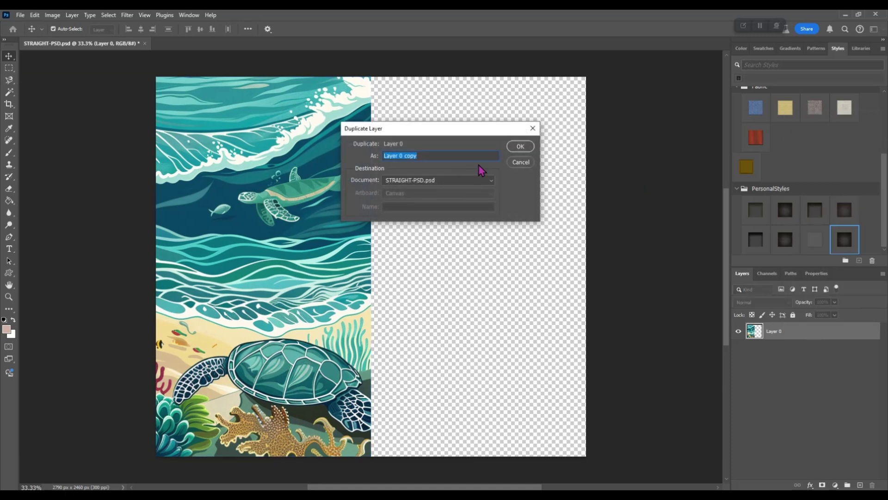
click(520, 146)
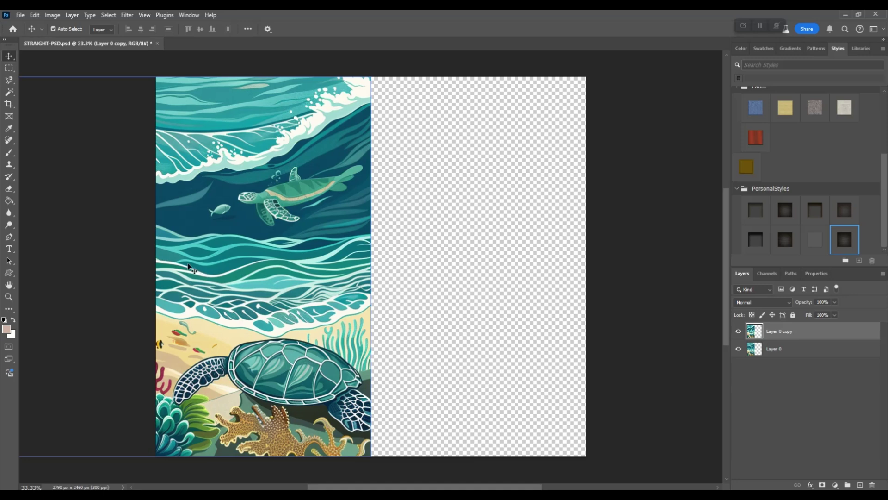
Step: Slide Layer 0 copy into the canvas's right half and clear the layer selection
drag(191, 267, 357, 266)
drag(272, 270, 401, 272)
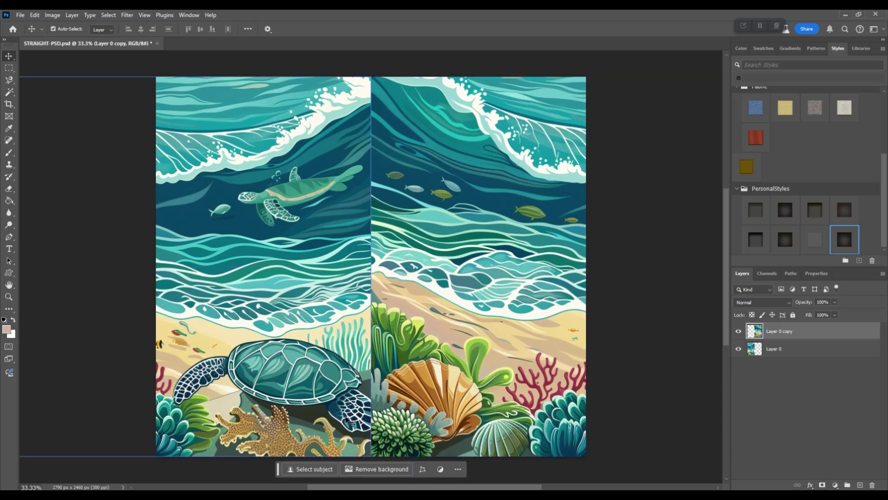
click(845, 404)
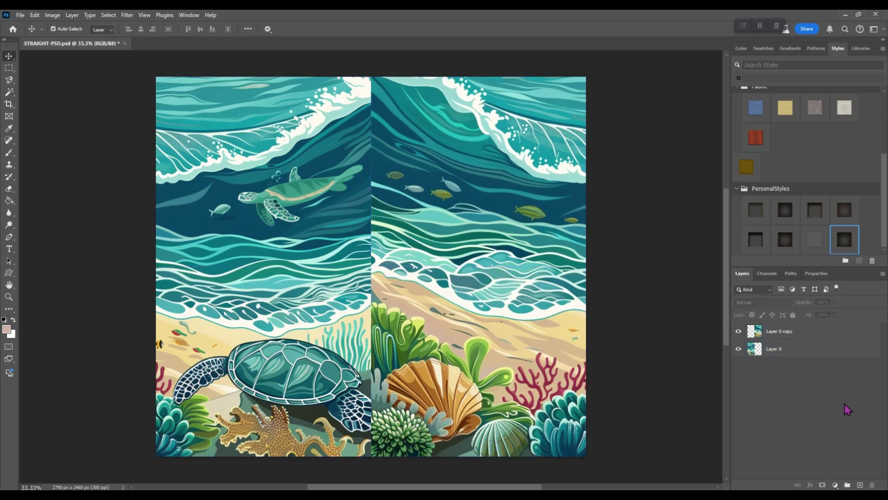
click(379, 284)
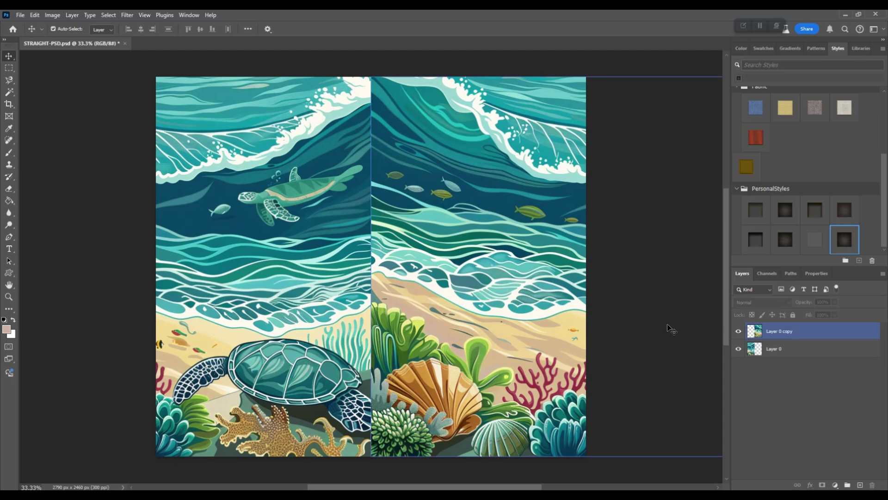
click(667, 325)
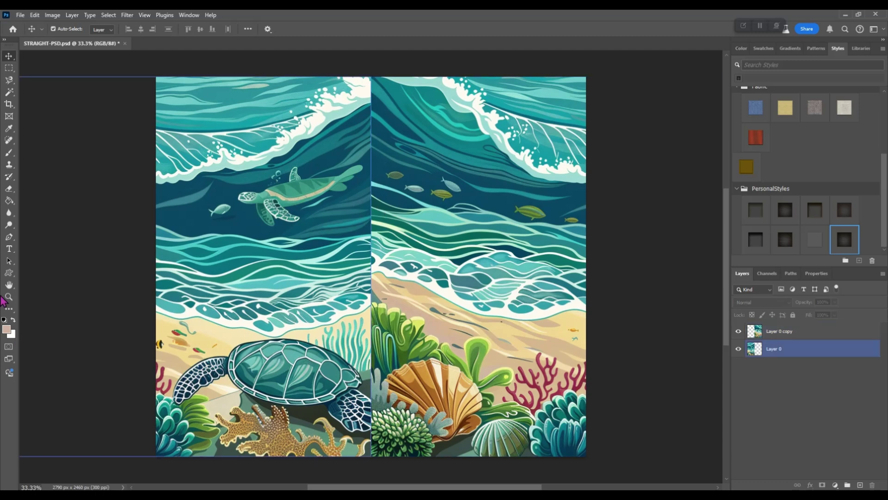
Step: Select a narrow strip over the centre seam and run Generative Fill with no prompt
click(9, 69)
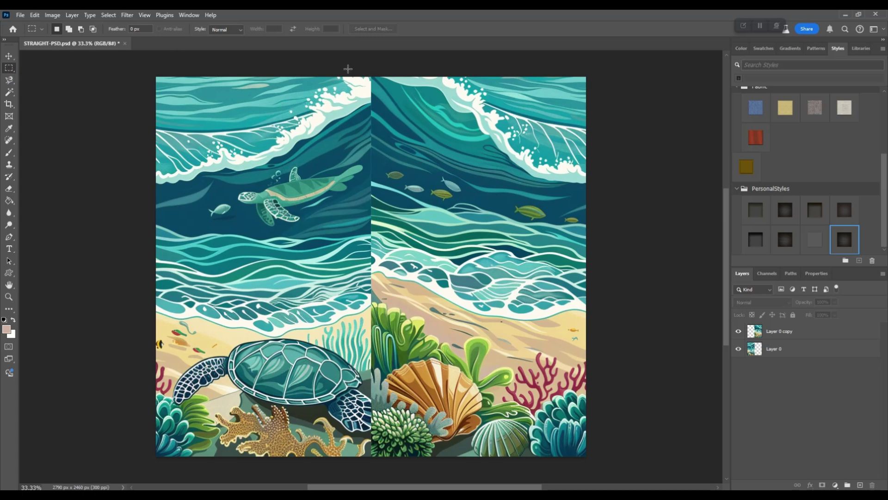
drag(344, 70, 393, 471)
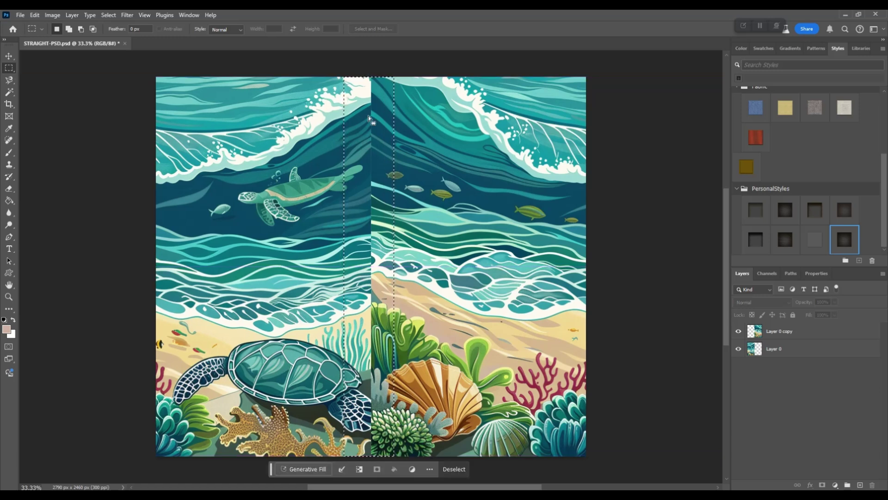
click(298, 469)
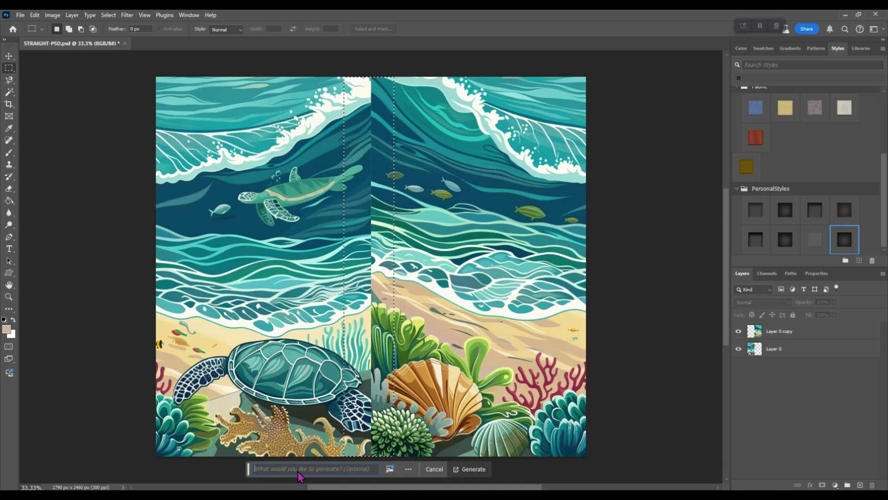
click(476, 469)
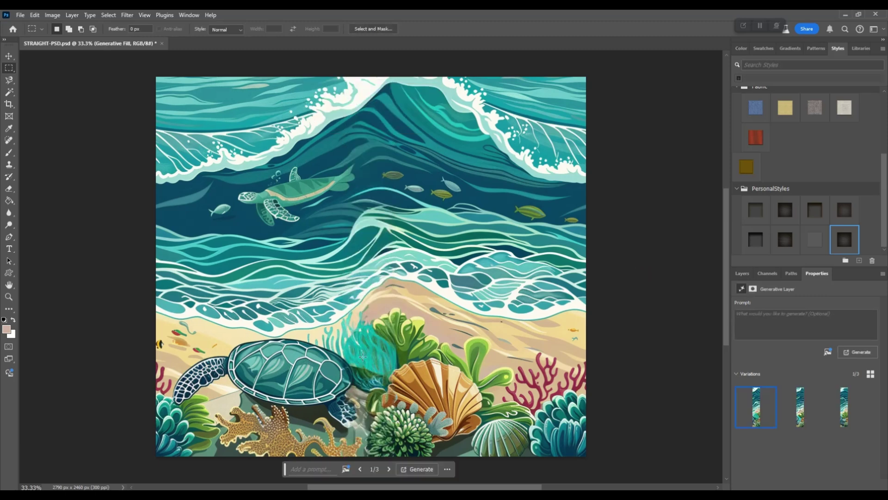
Step: Preview the fill variations, generate three more, and apply variation 3 of 6
click(389, 469)
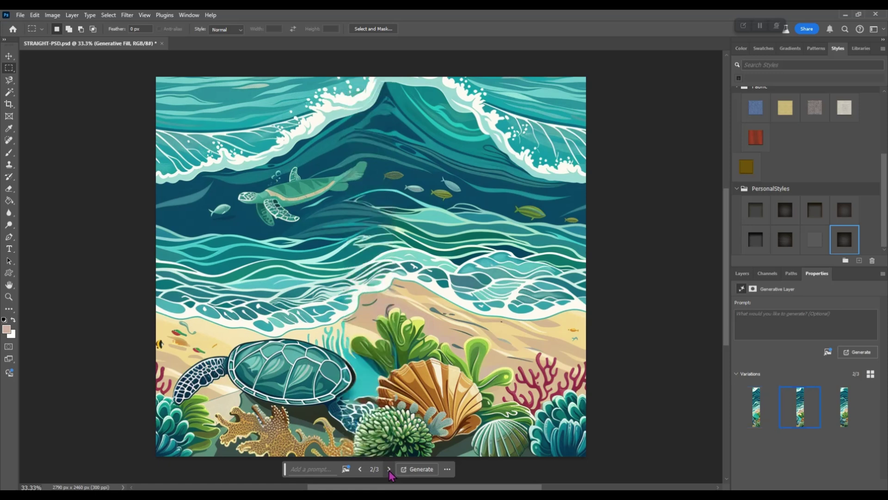
click(389, 469)
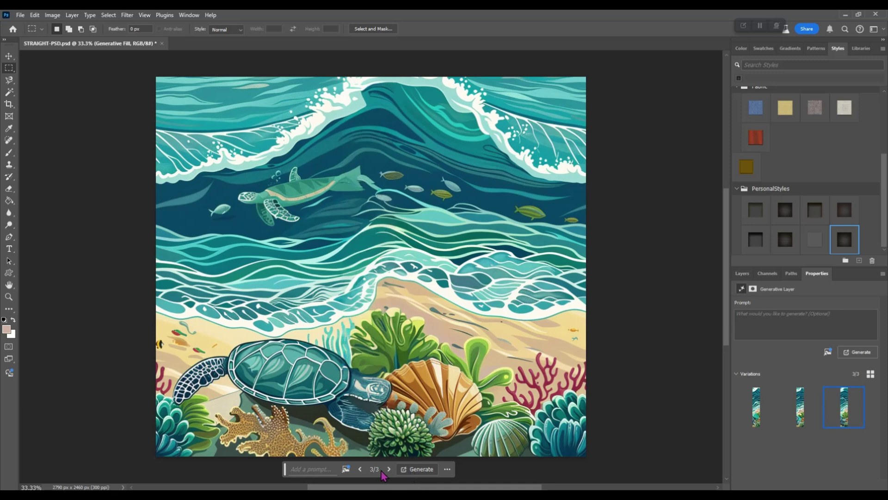
click(421, 470)
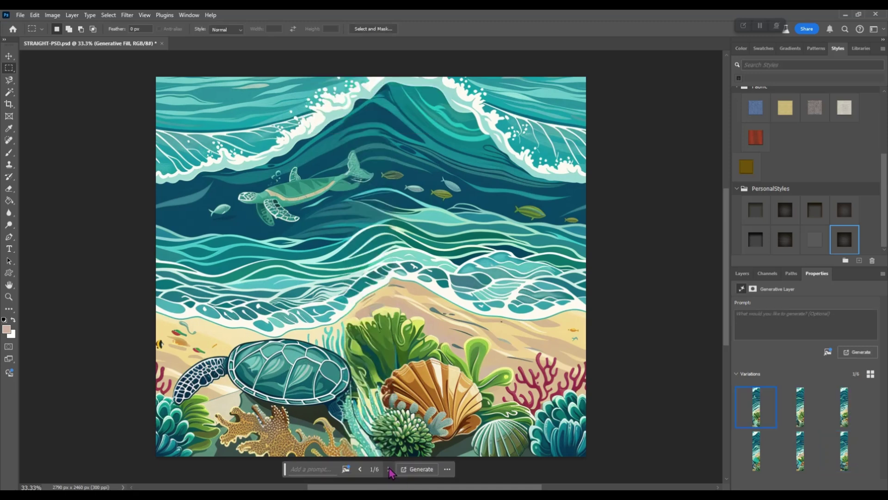
click(388, 469)
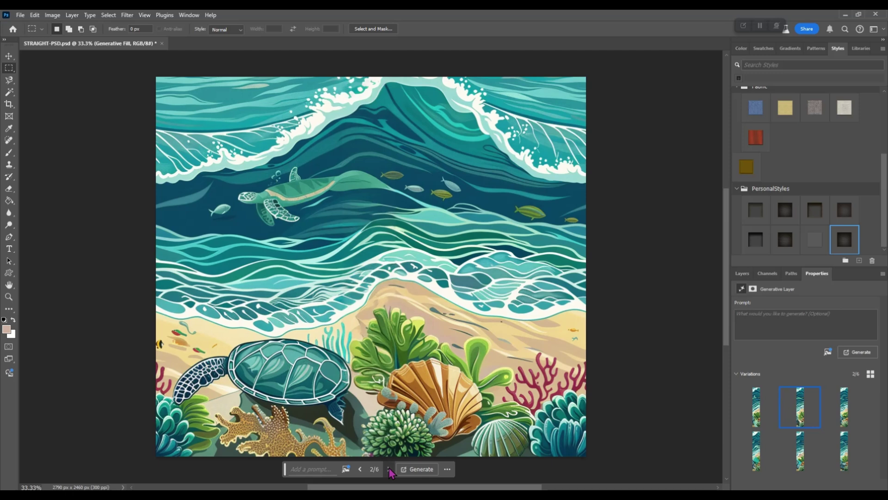
click(389, 470)
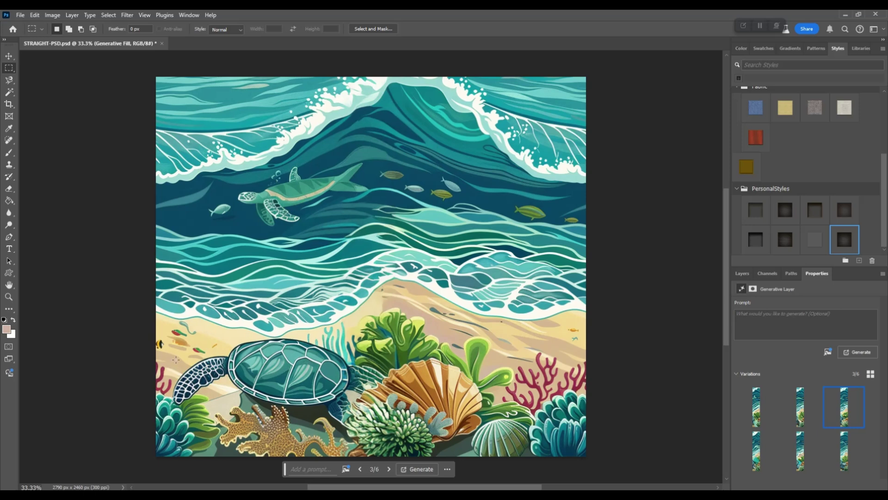
Step: Draw a freehand lasso selection around the lower turtle on the sand
right_click(12, 70)
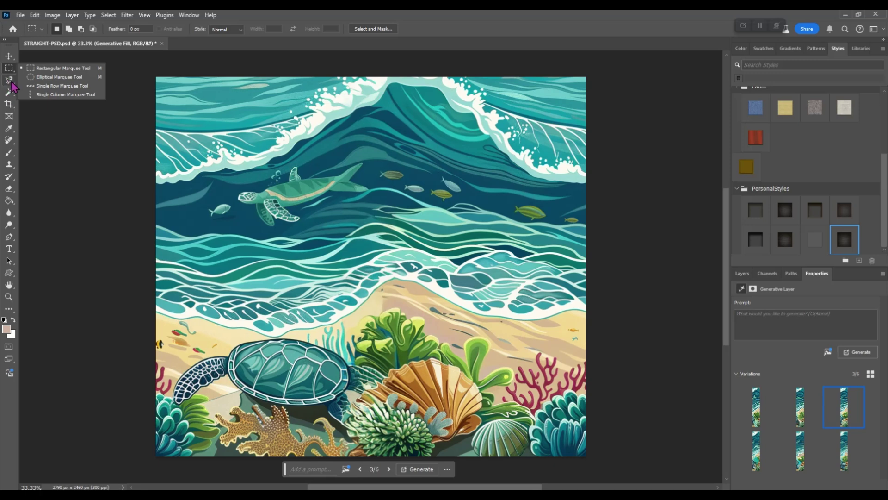
click(9, 80)
right_click(9, 81)
click(42, 78)
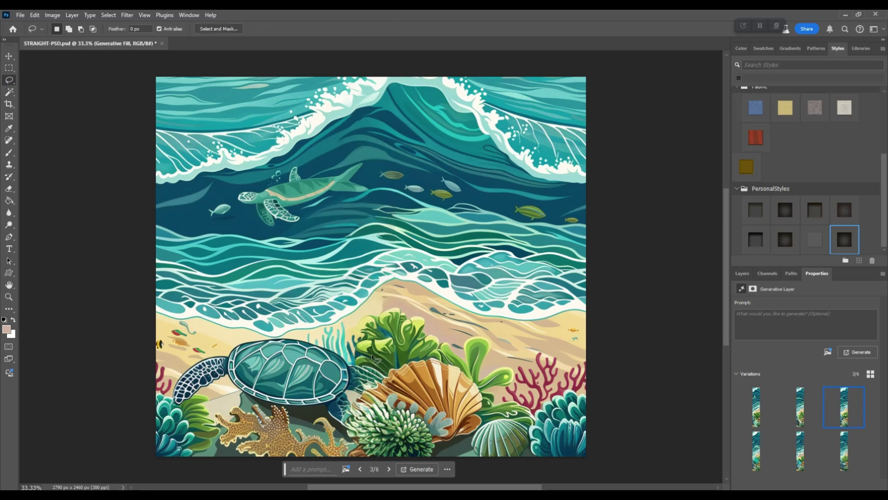
mouse_move(372, 356)
mouse_down()
mouse_move(281, 322)
mouse_move(232, 329)
mouse_move(184, 352)
mouse_move(167, 399)
mouse_move(199, 417)
mouse_move(227, 406)
mouse_move(315, 420)
mouse_move(372, 412)
mouse_move(356, 443)
mouse_move(384, 390)
mouse_up()
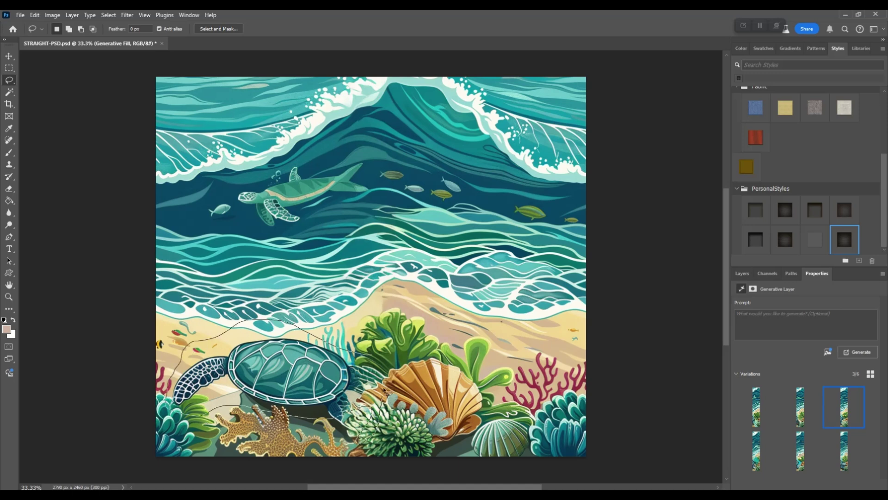
drag(373, 357, 374, 357)
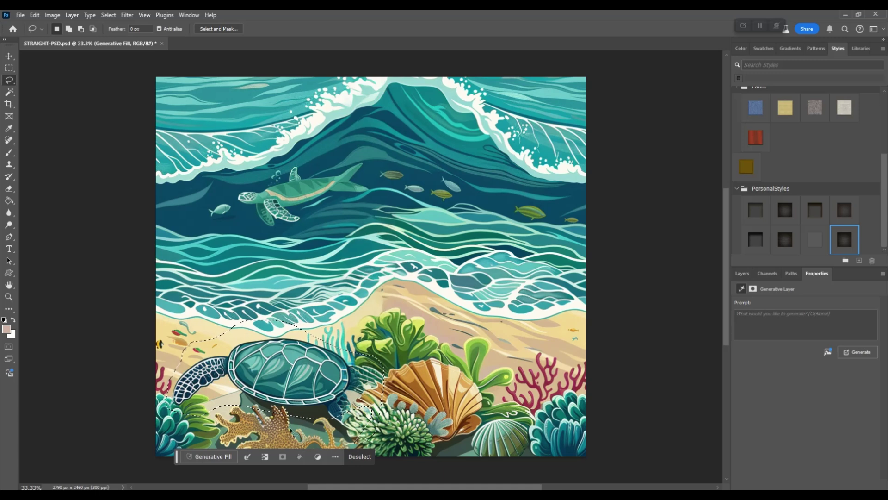
Step: Generative Fill the selection with the prompt 'sea turtle'
click(223, 458)
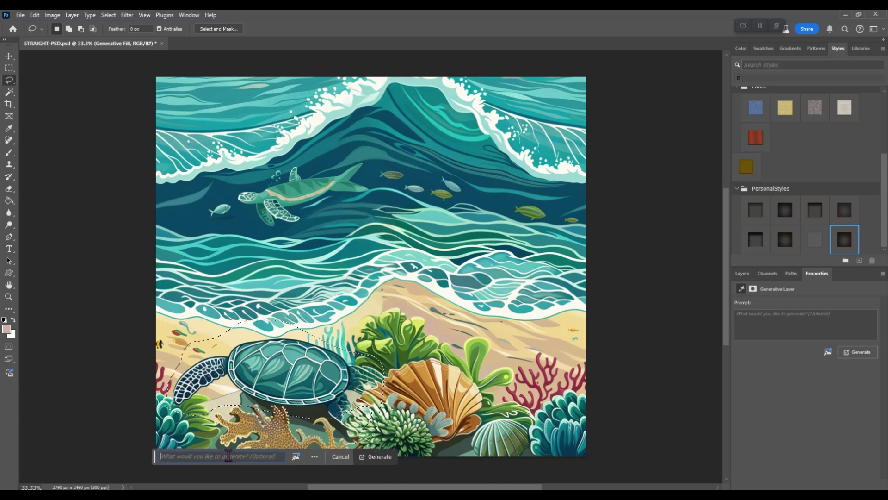
text(sea )
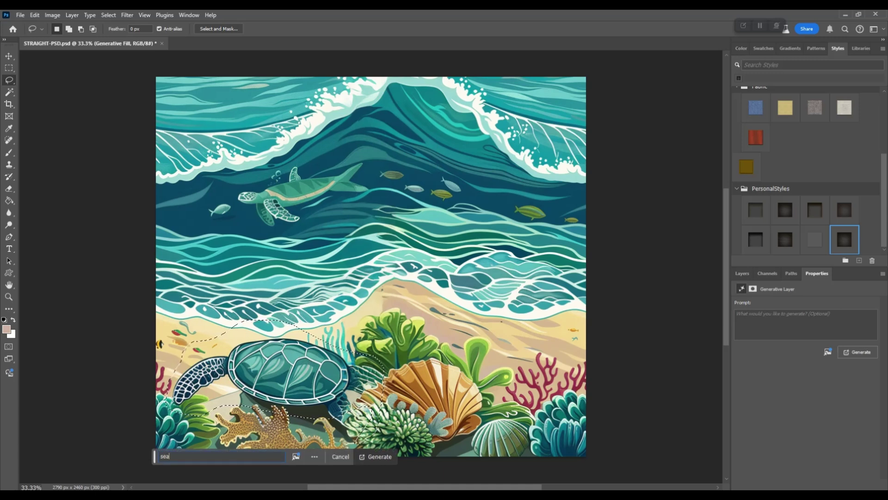
text(turtle)
click(374, 457)
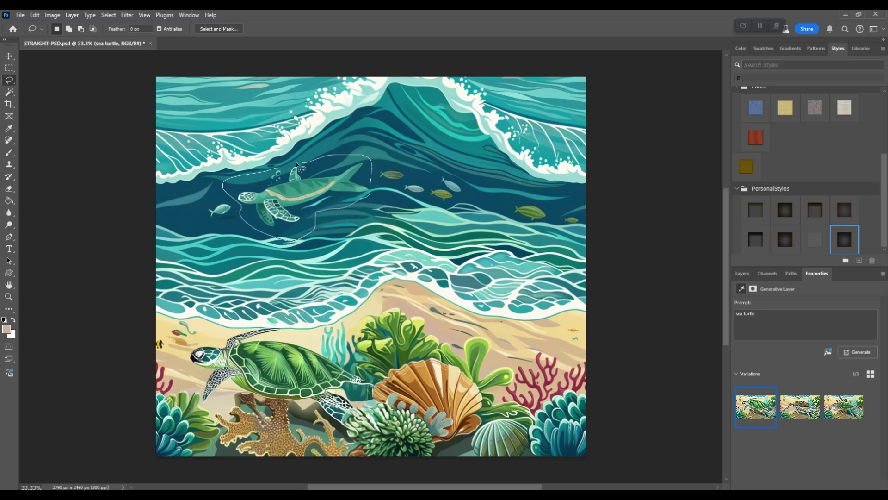
Step: Lasso the swimming turtle, Generative Fill it as a 'sea turtle', and keep variation 2
drag(274, 172, 254, 181)
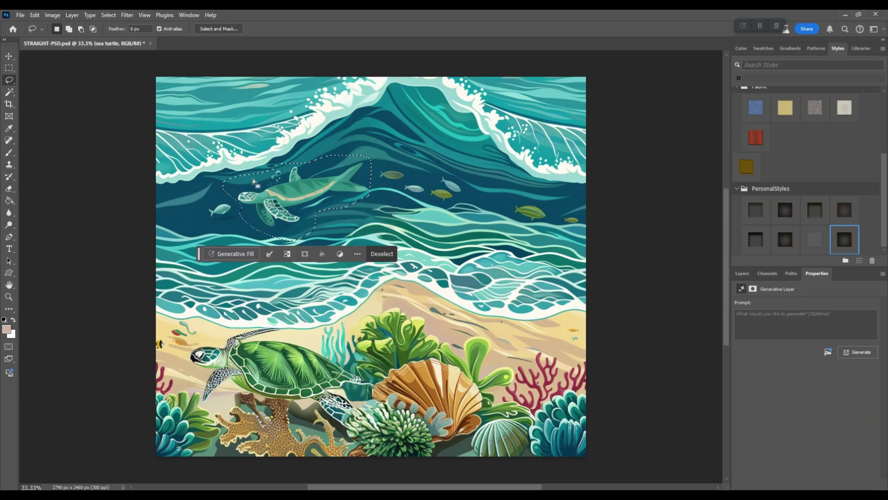
click(231, 253)
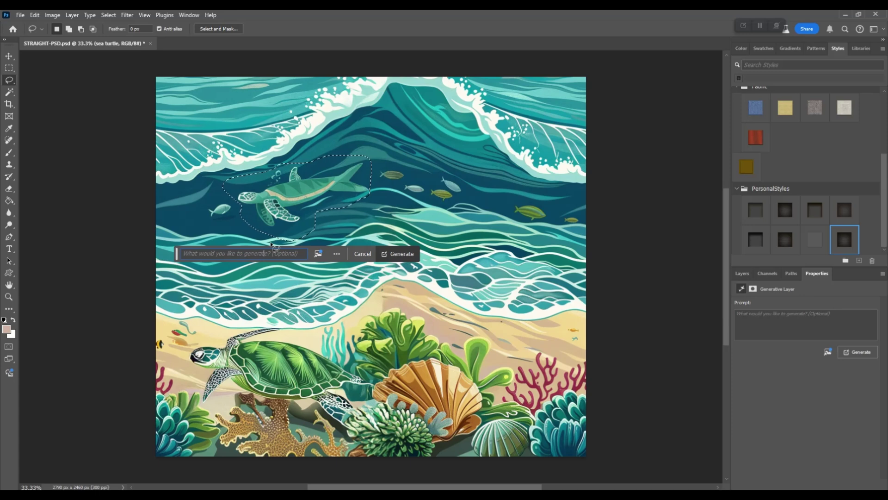
text(sea turtle)
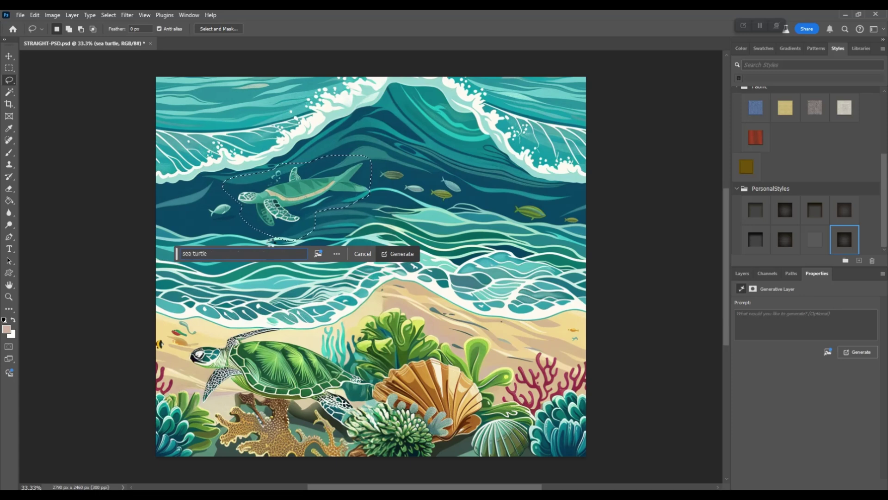
key(Return)
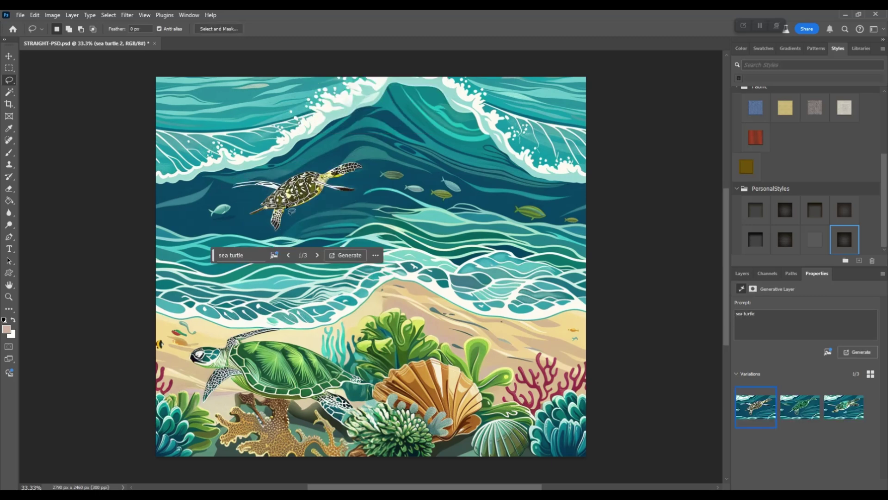
click(318, 255)
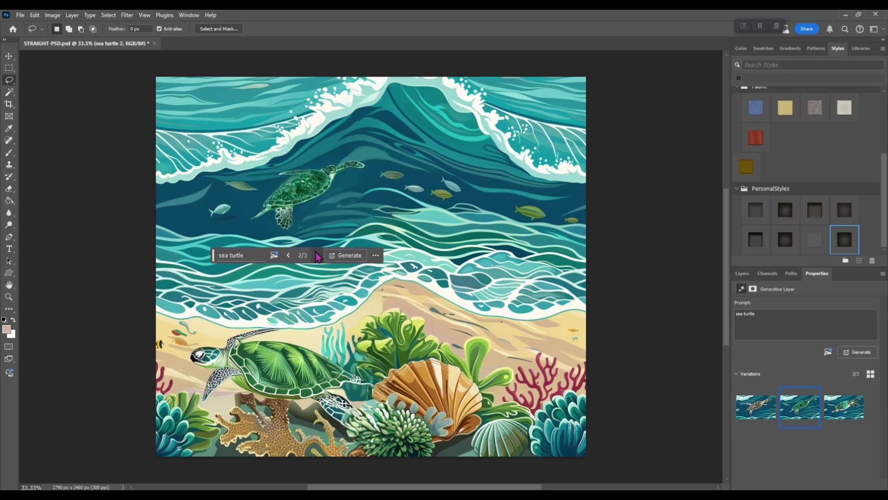
click(317, 255)
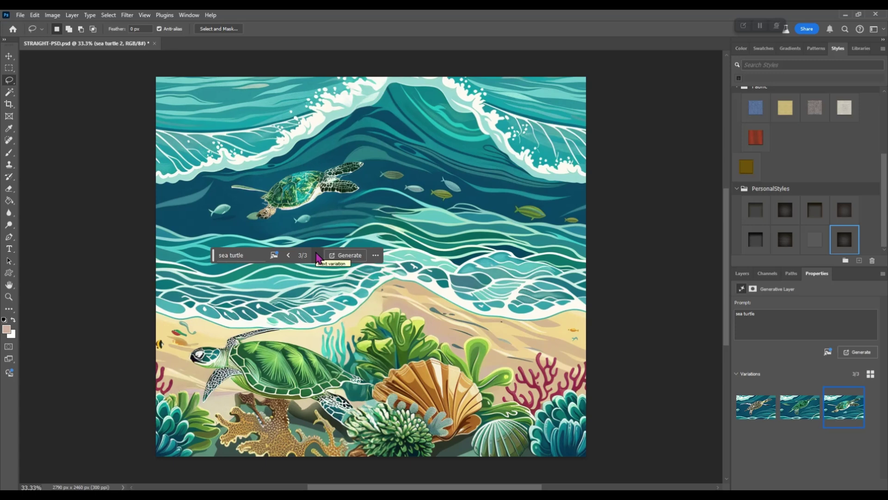
click(290, 255)
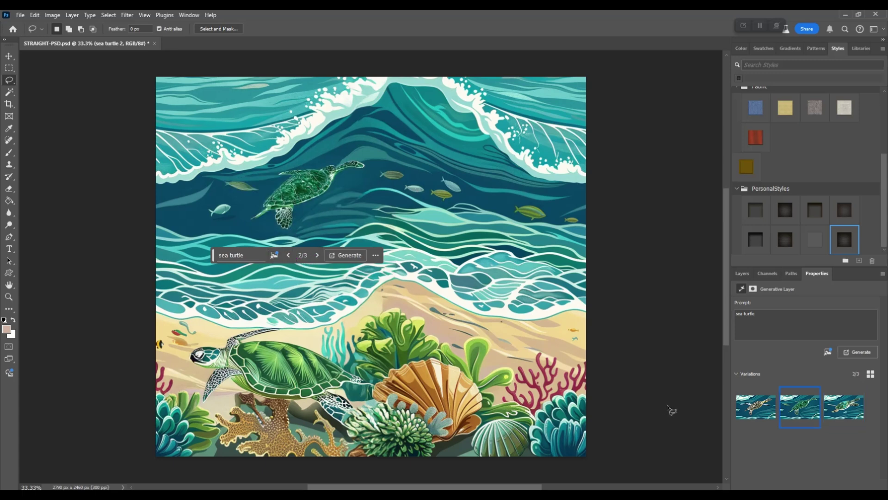
Step: Switch the sand turtle's sea turtle layer to its brown variation 2
click(742, 274)
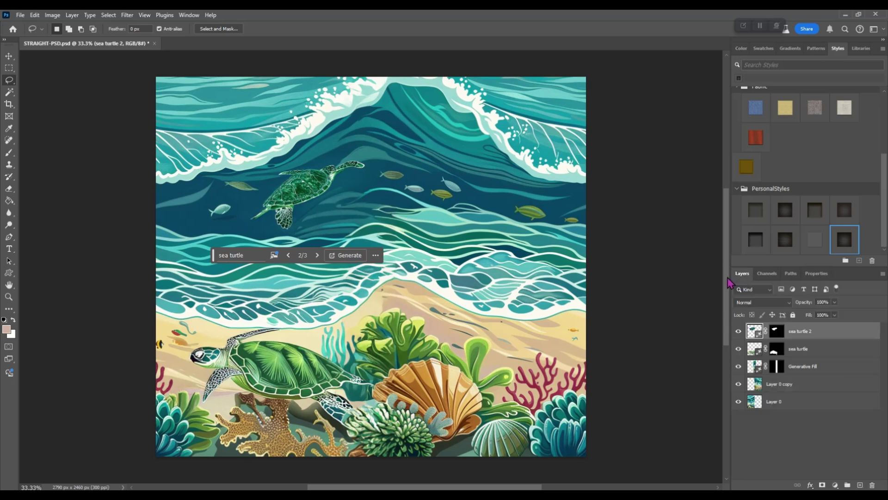
click(774, 352)
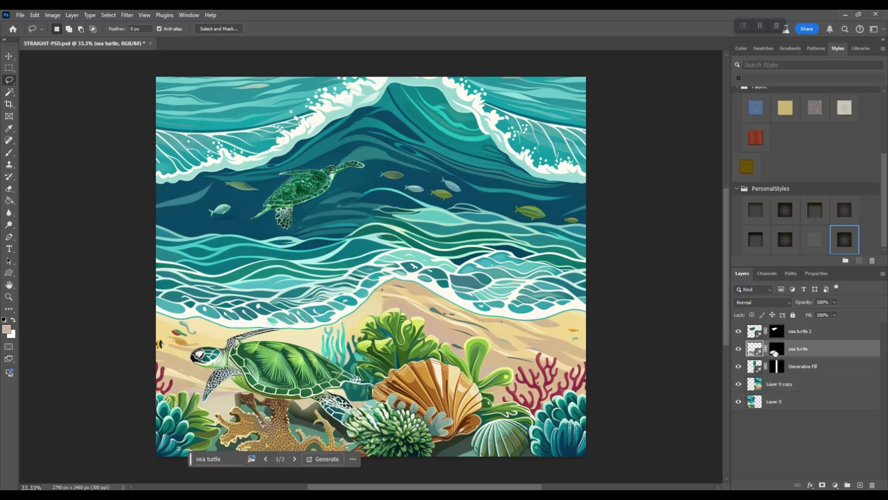
click(295, 459)
click(294, 458)
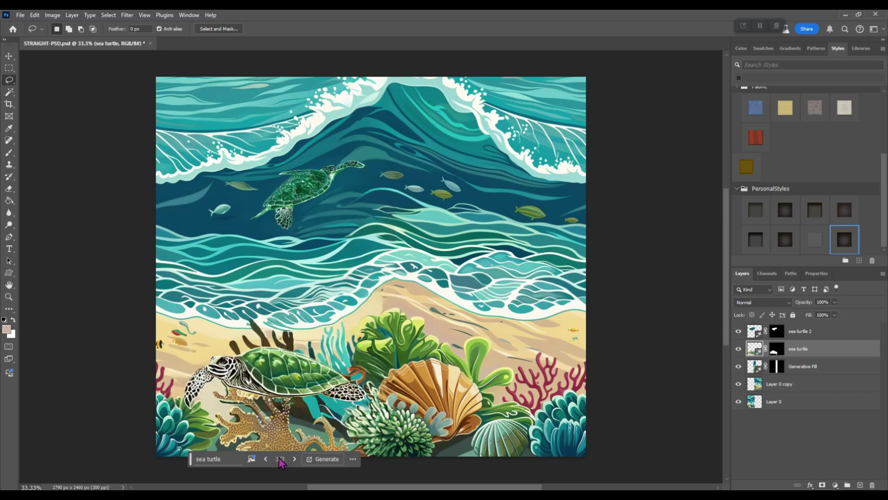
click(266, 458)
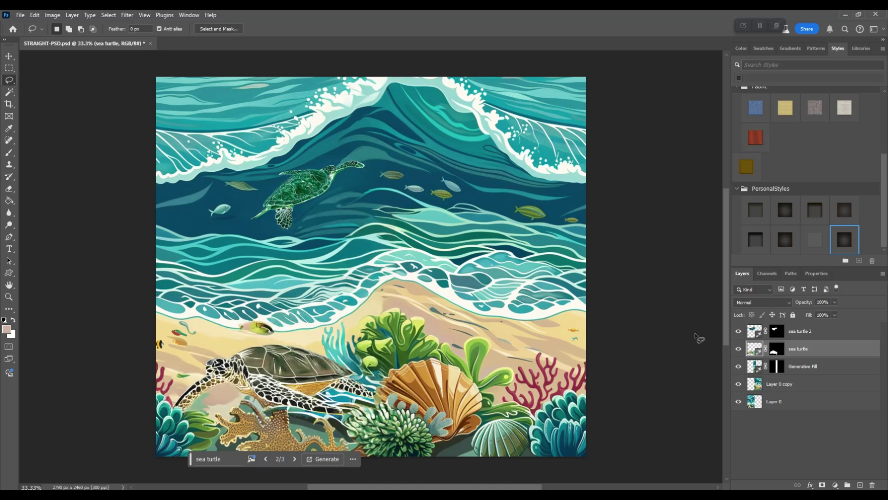
click(809, 440)
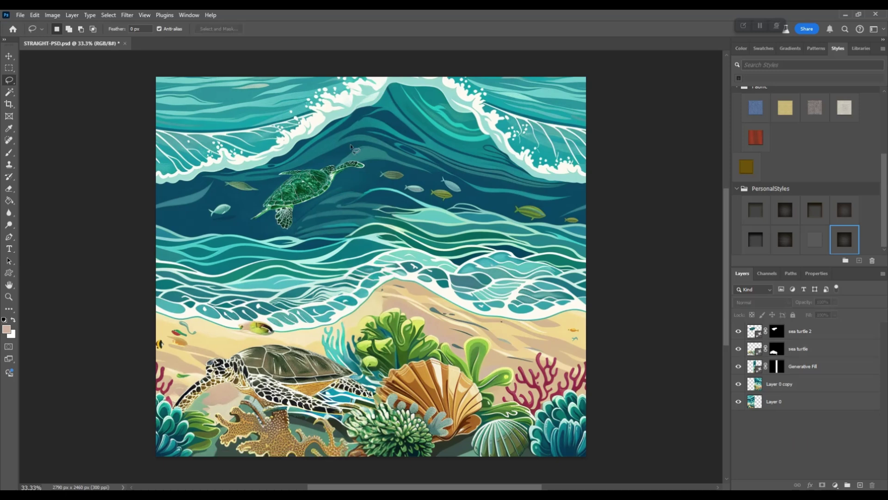
Step: Merge Layer 0 through sea turtle 2 into a single layer
click(821, 401)
shift+click(828, 388)
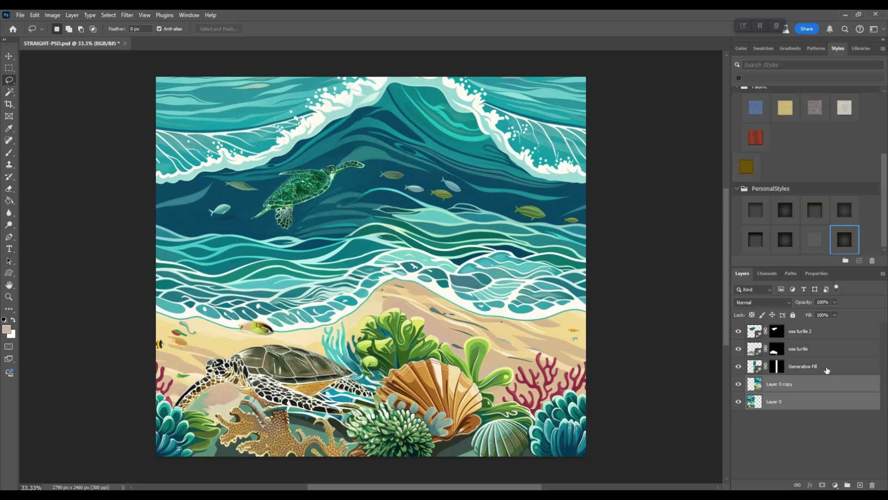
shift+click(823, 349)
shift+click(816, 333)
right_click(825, 336)
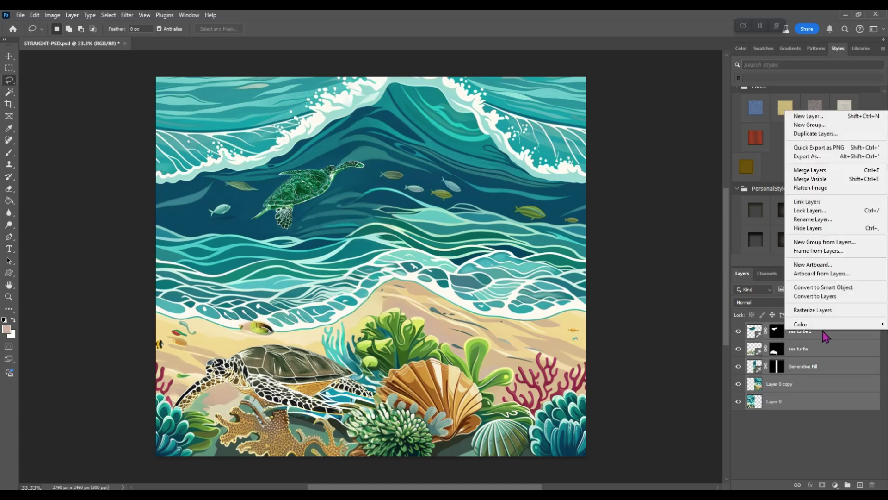
click(807, 172)
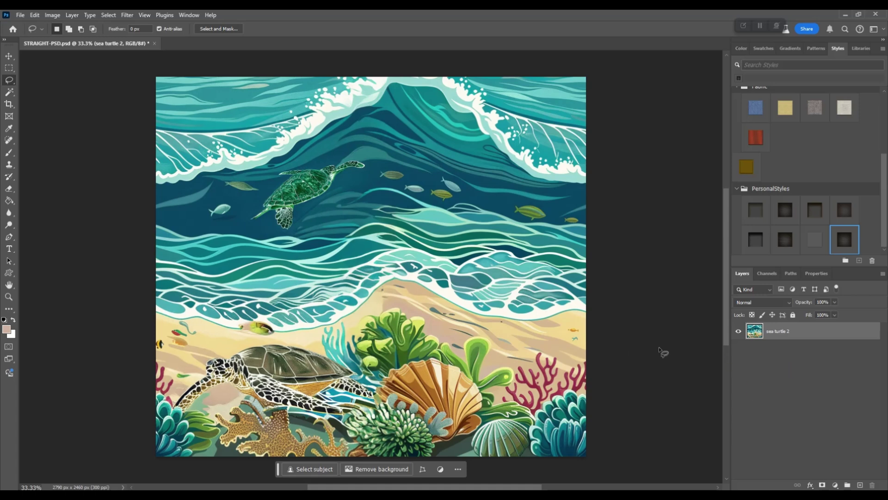
Step: Copy the whole image onto Layer 1 and delete the sea turtle 2 layer
key(ctrl+a)
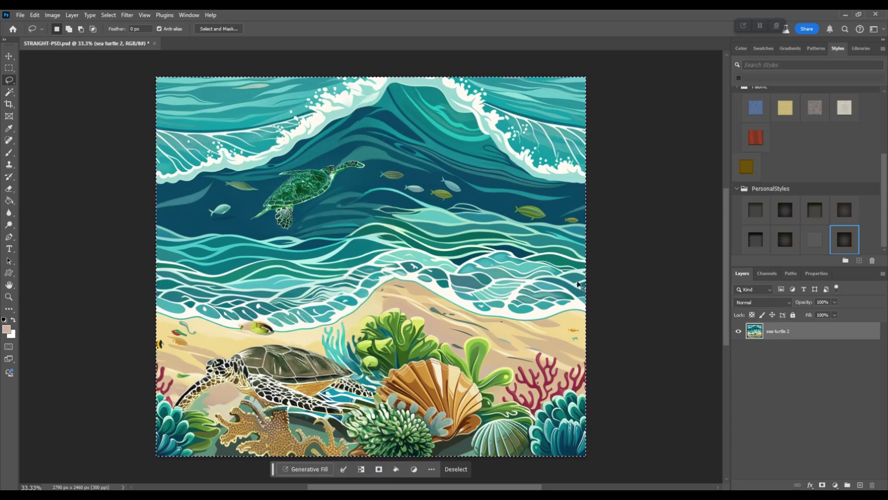
key(ctrl+j)
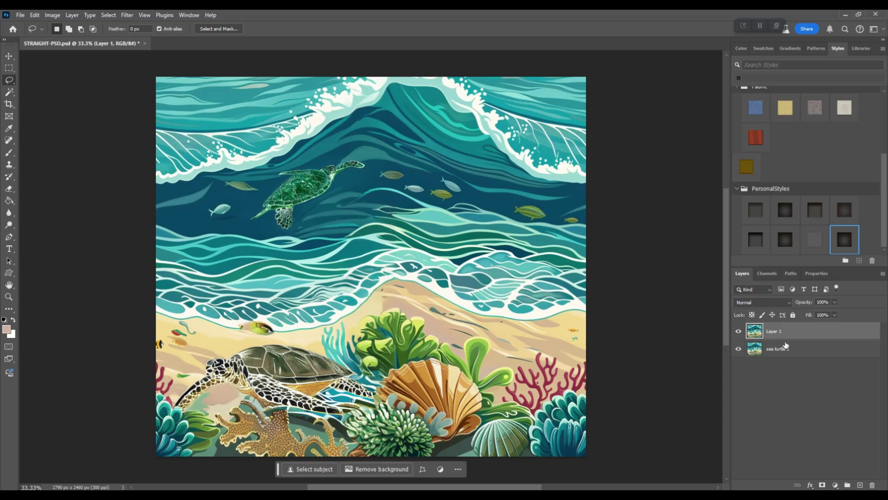
click(804, 353)
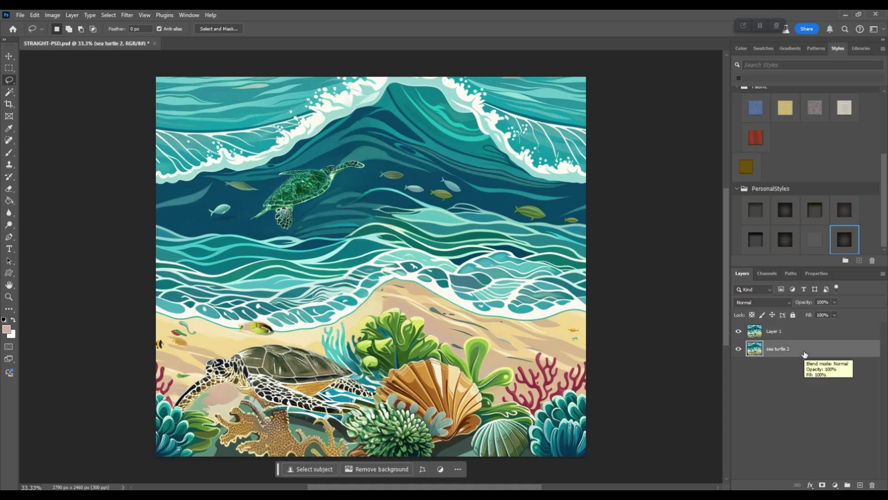
key(Delete)
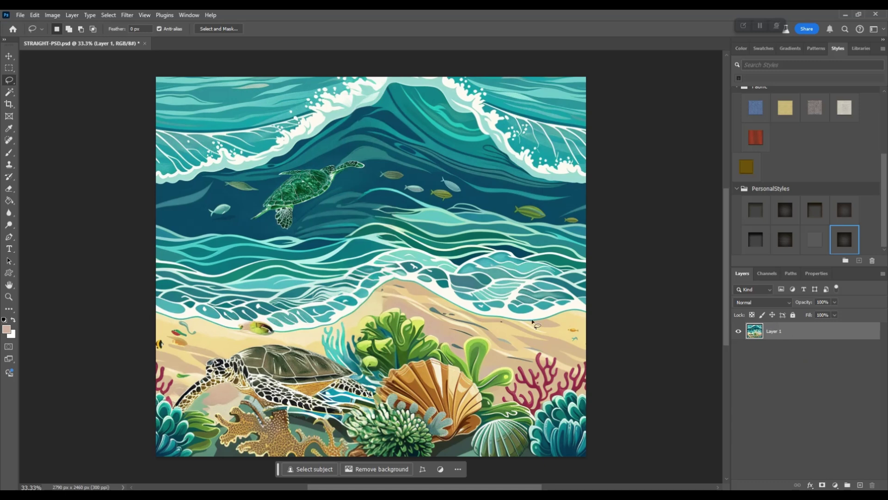
click(9, 56)
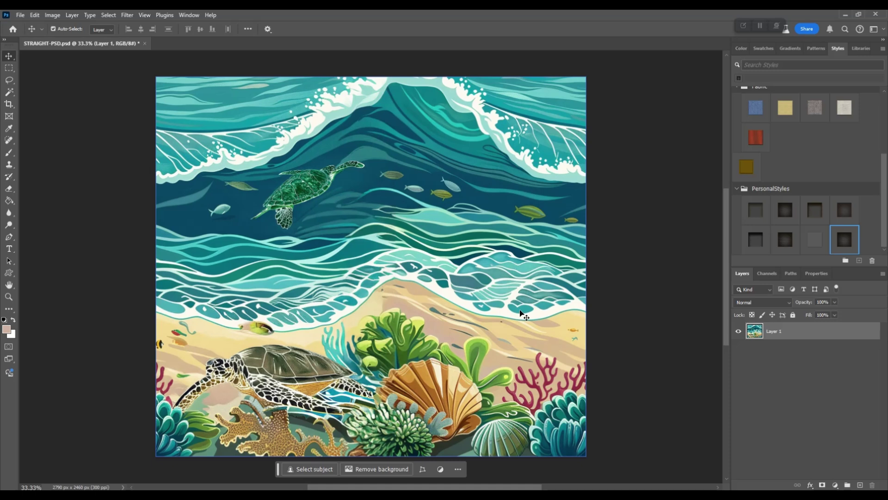
Step: Shift Layer 1 left by half and place a Layer 1 copy over the empty right half
drag(521, 314, 305, 311)
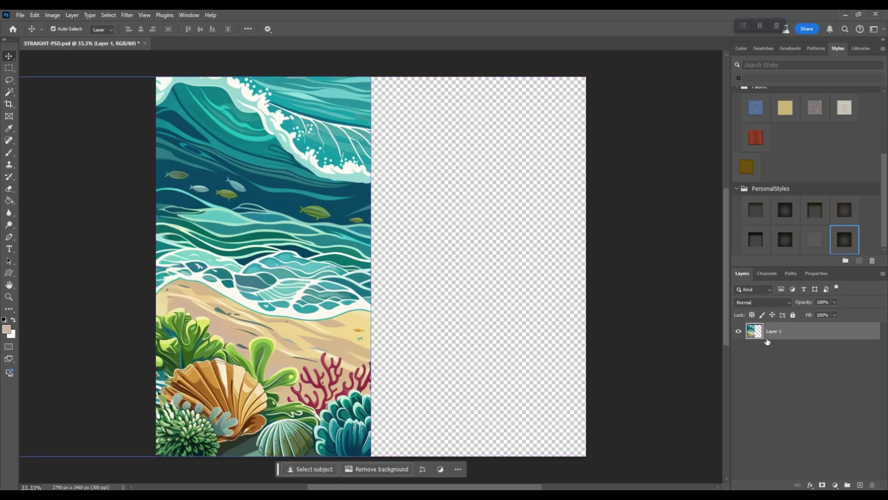
right_click(794, 333)
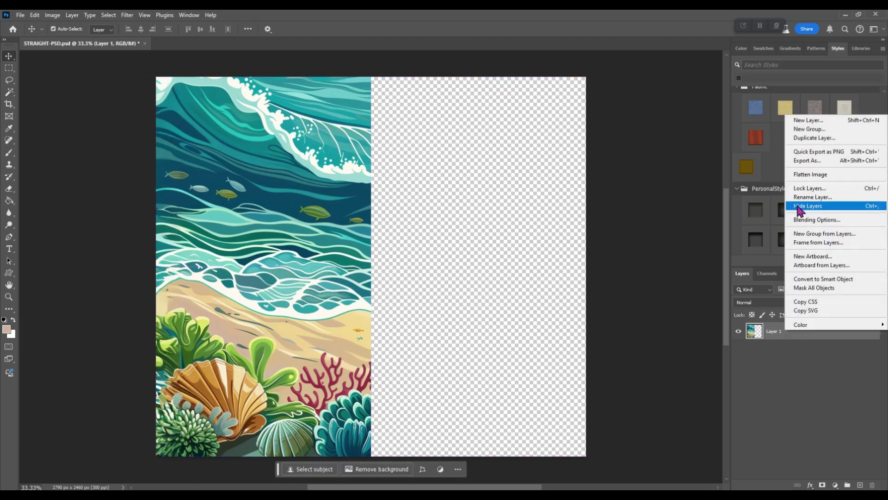
click(800, 141)
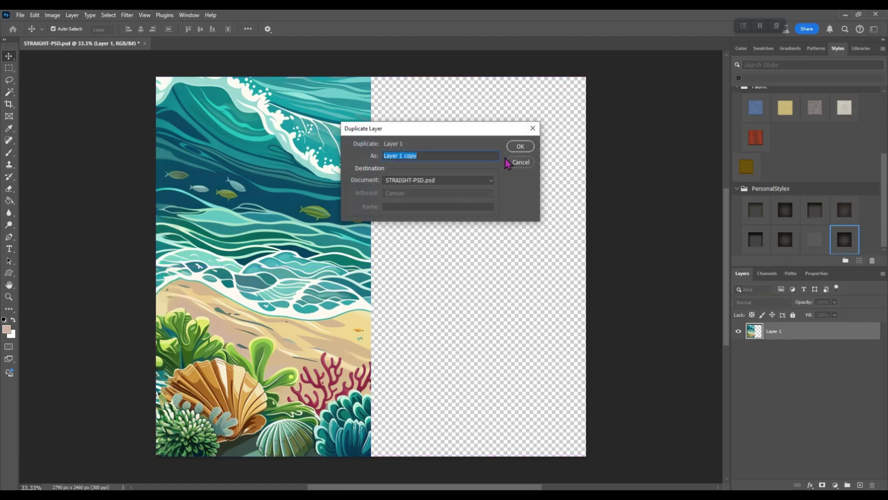
click(520, 146)
drag(197, 272, 474, 273)
drag(254, 298, 388, 297)
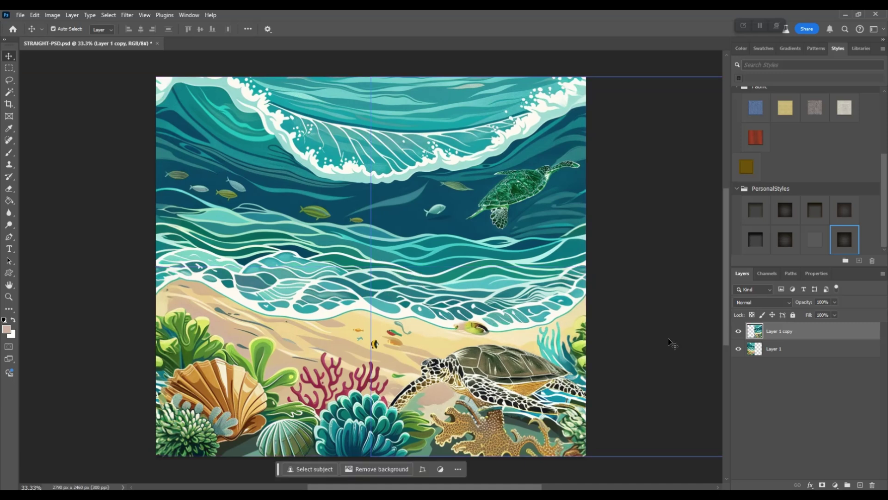
Step: Merge Layer 1 and its copy back into one layer with Merge Visible
click(789, 389)
click(499, 405)
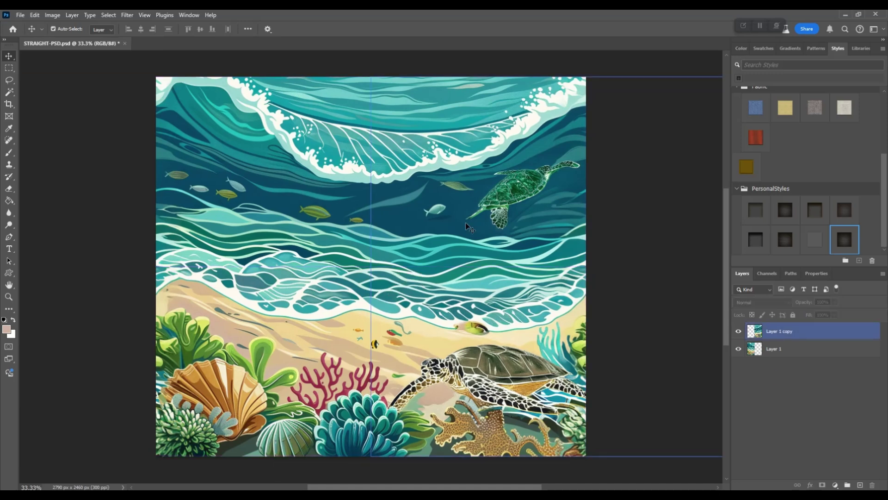
click(355, 443)
click(532, 407)
click(860, 466)
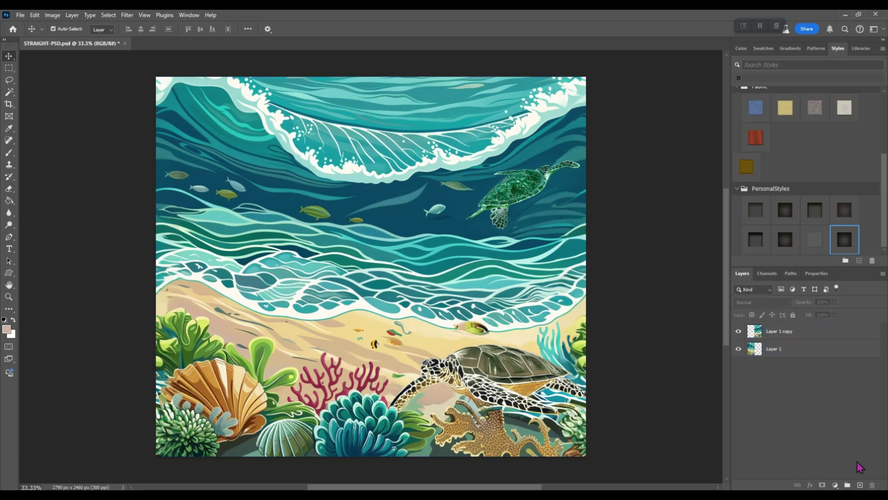
right_click(821, 348)
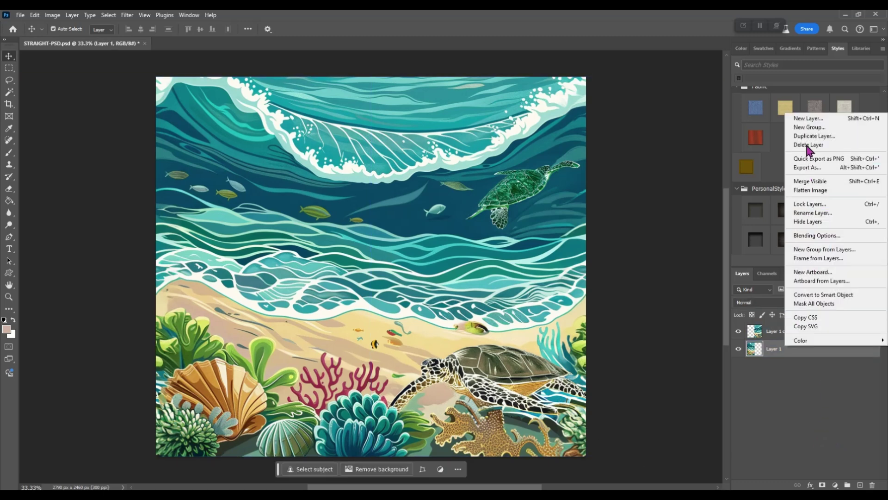
click(806, 181)
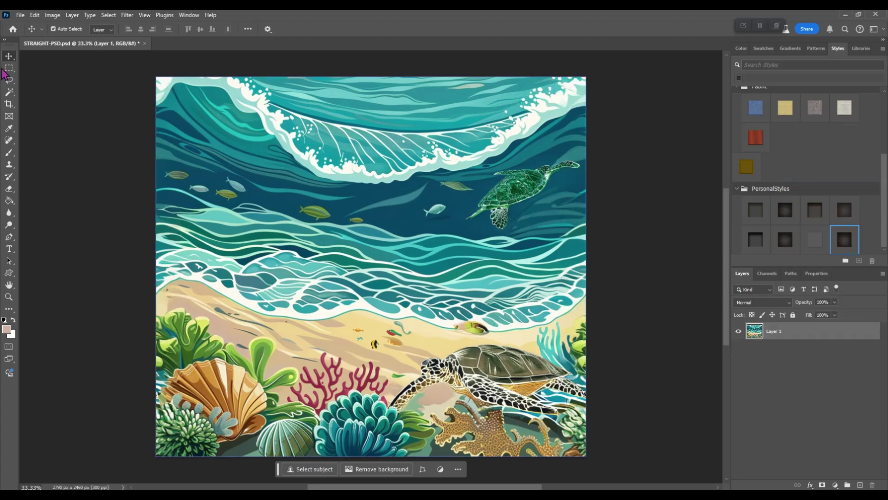
Step: Quick Export the scene as a PNG named SeaTurtleTEST
click(20, 15)
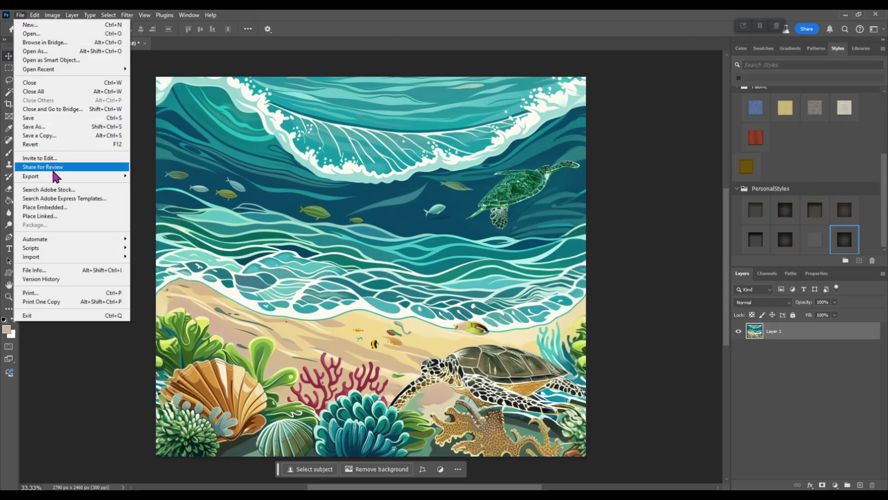
mouse_move(99, 178)
click(159, 175)
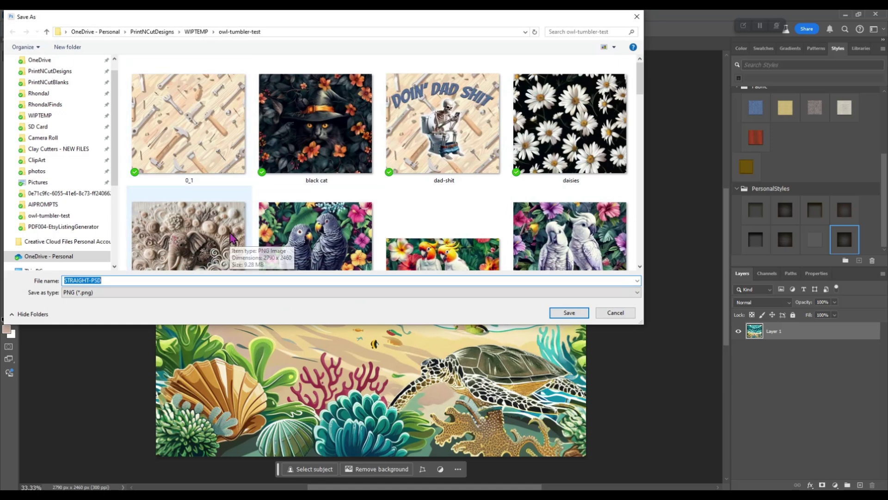
text(SeaTu)
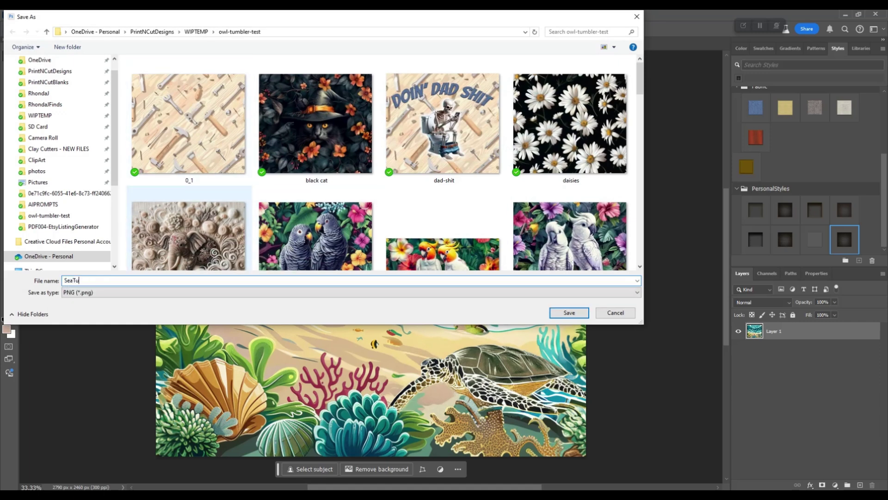
text(rtleTEST)
key(Return)
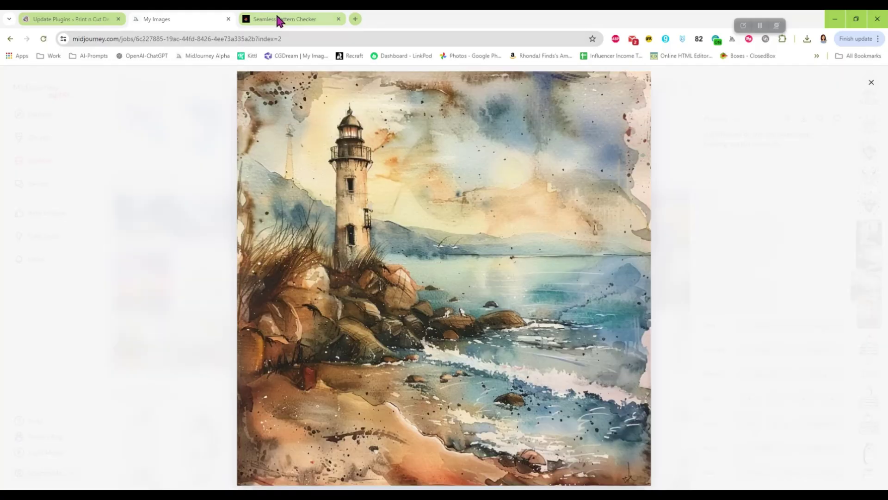
Step: Upload SeaTurtleTEST to the Seamless Pattern Checker so it tiles across the page
click(277, 19)
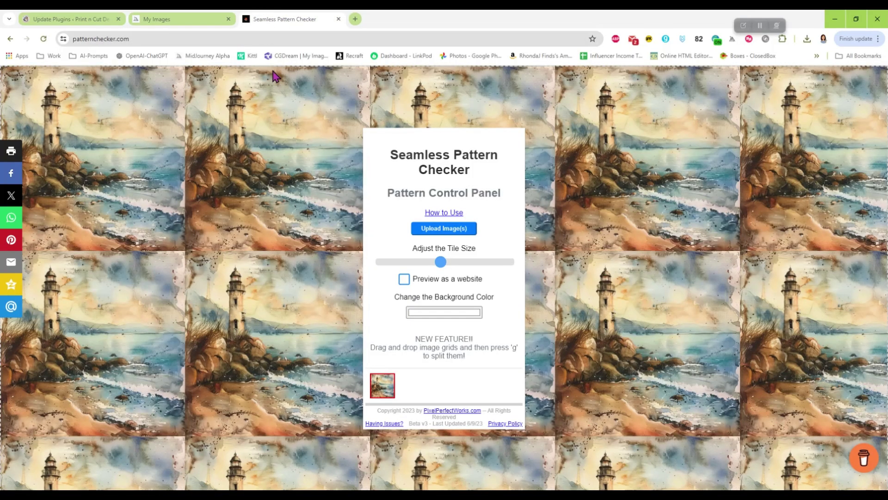
click(443, 231)
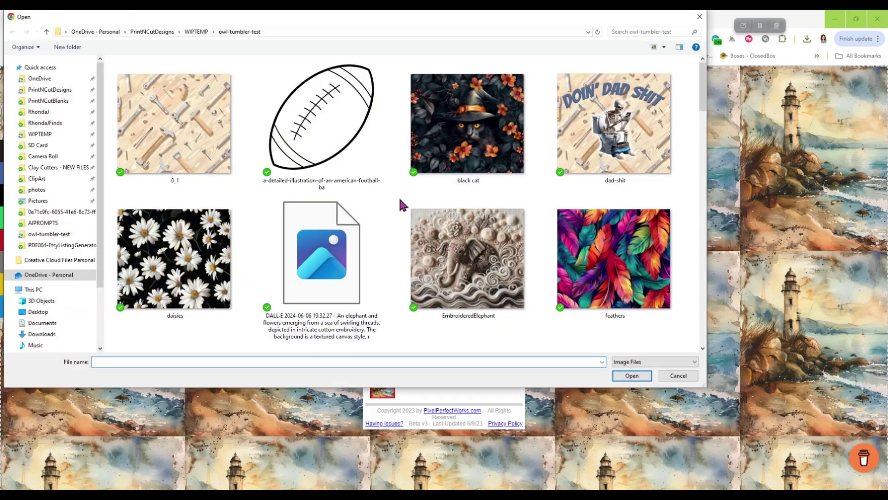
scroll(396, 195, down, 10)
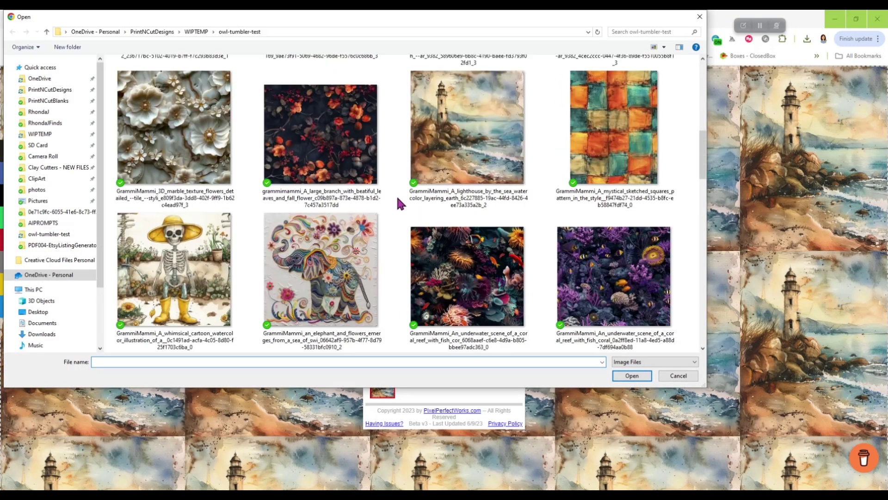
scroll(398, 200, down, 8)
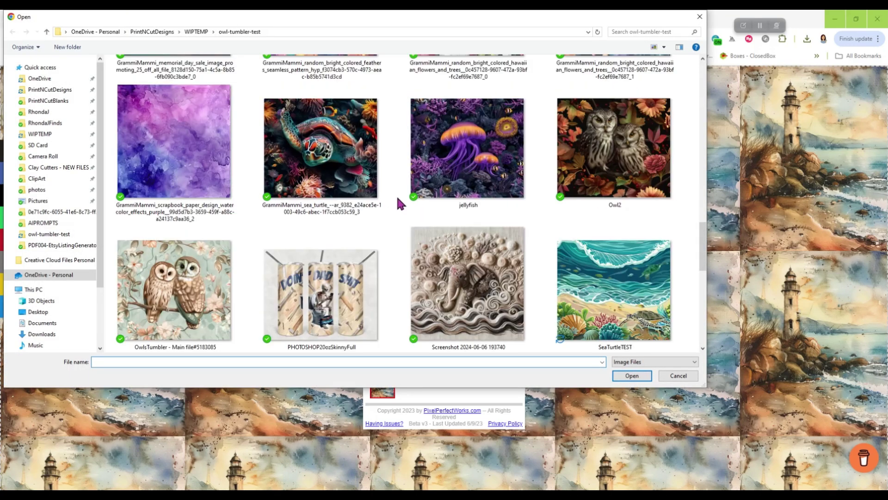
double_click(632, 306)
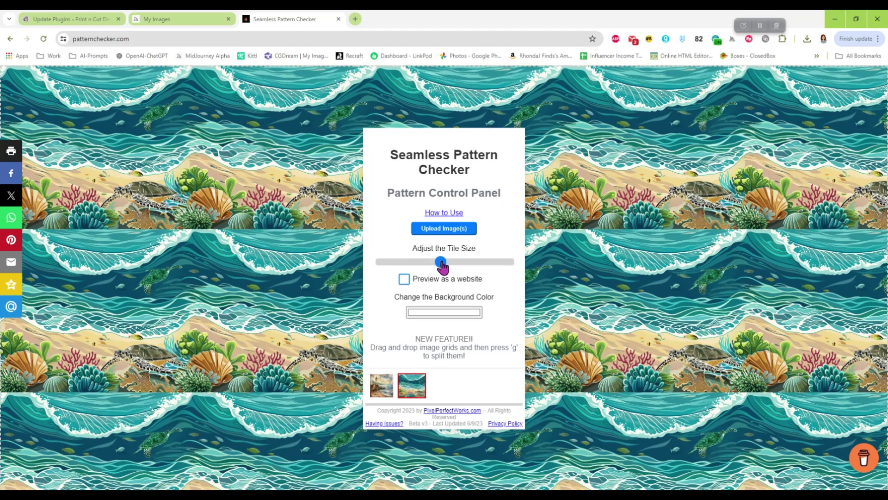
Step: Drag the Adjust the Tile Size slider right to enlarge the turtle pattern tiles
mouse_move(441, 264)
mouse_down()
mouse_move(471, 267)
mouse_move(450, 266)
mouse_up()
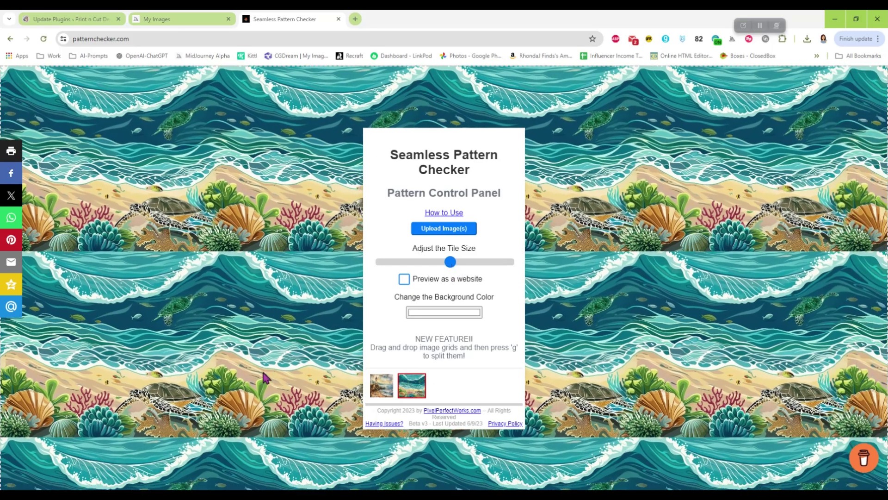